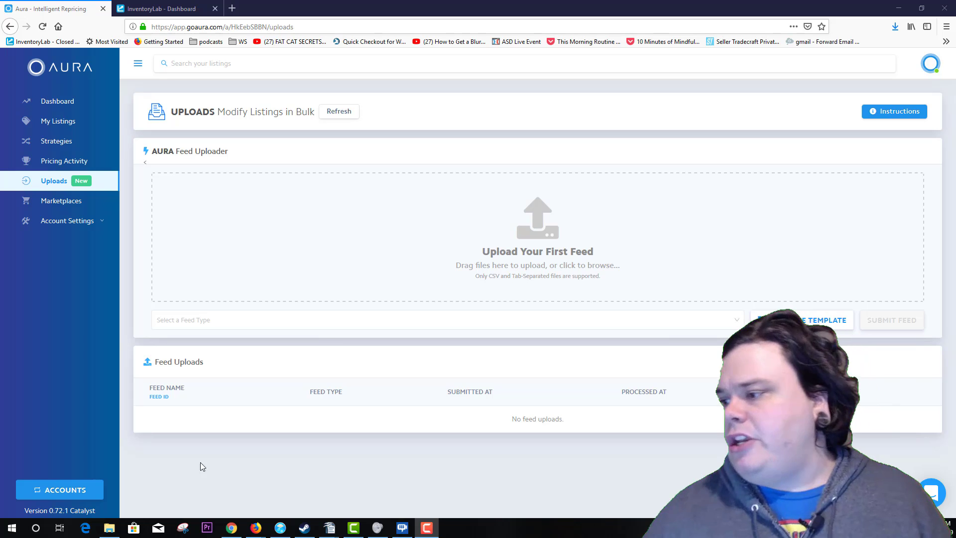
Open the template generation options of the Aura feed uploader.
{"action": "left_click", "coordinate": [826, 320]}
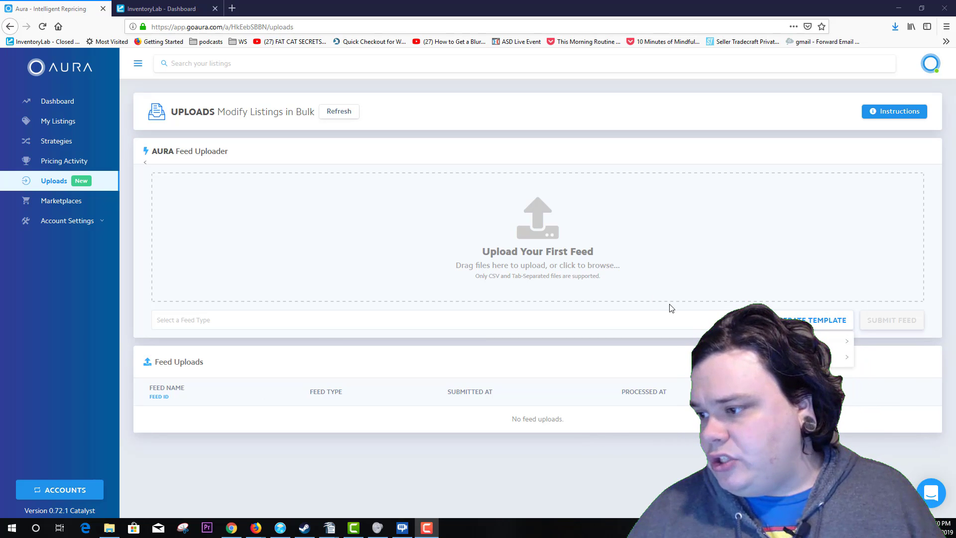
{"action": "mouse_move", "coordinate": [811, 320]}
{"action": "mouse_move", "coordinate": [811, 341]}
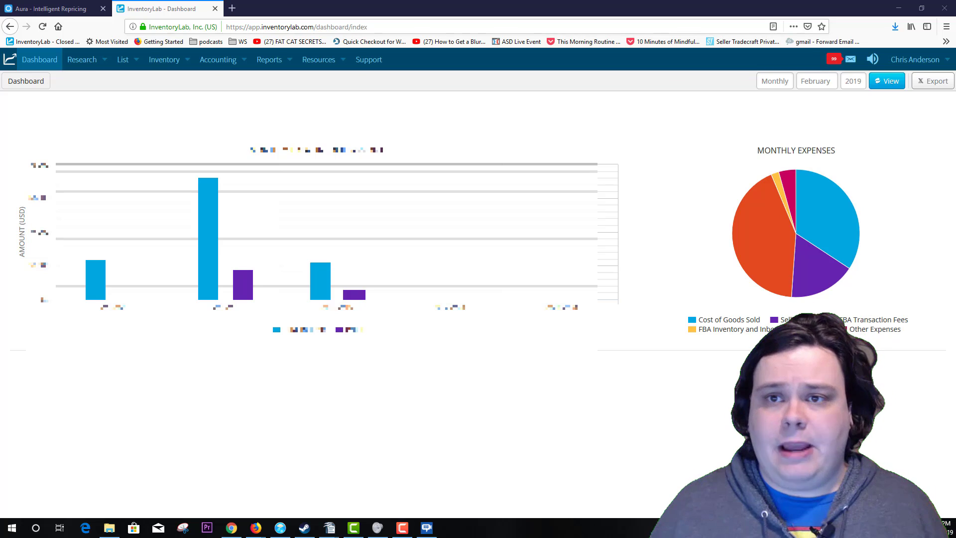
Switch to InventoryLab, open the All Inventory Valuation report and bring up its file export.
{"action": "mouse_move", "coordinate": [286, 61]}
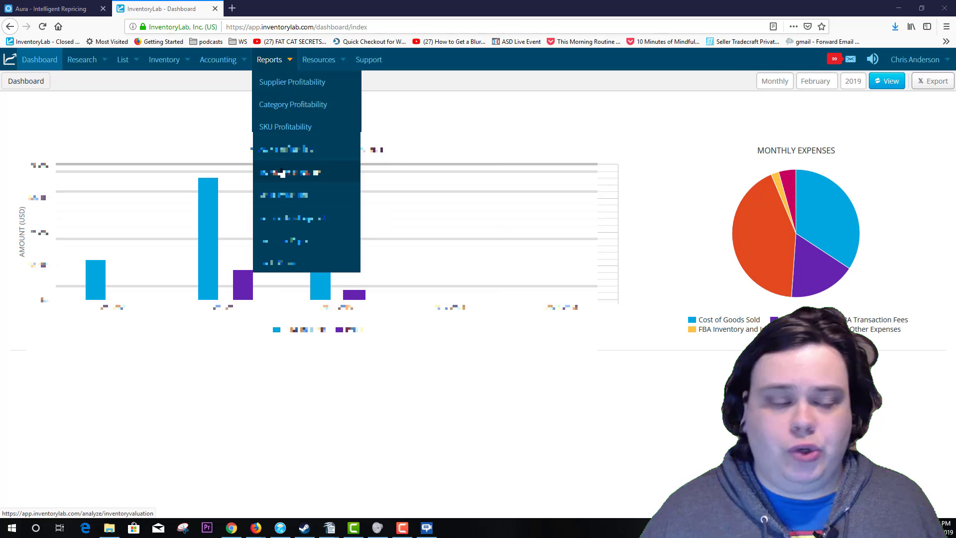
{"action": "left_click", "coordinate": [283, 173]}
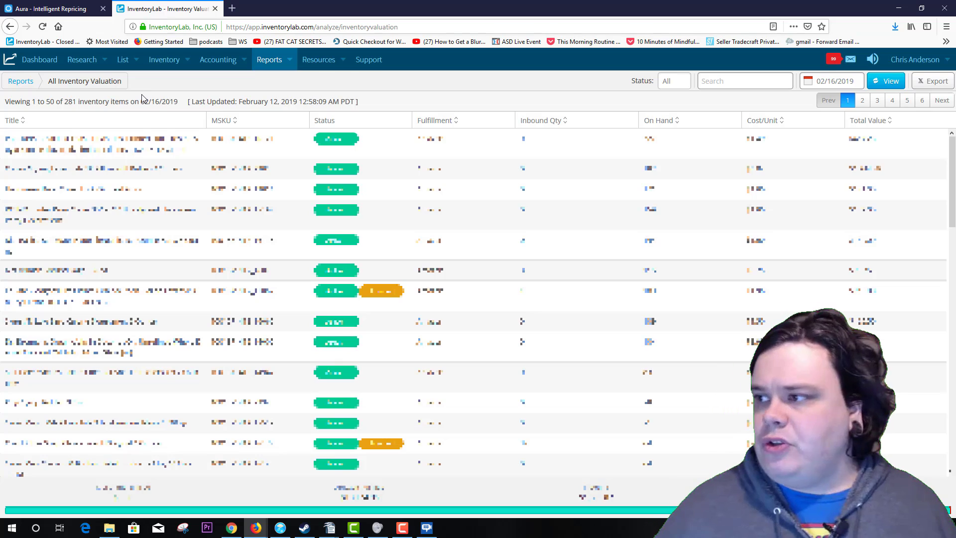
{"action": "left_click", "coordinate": [933, 83]}
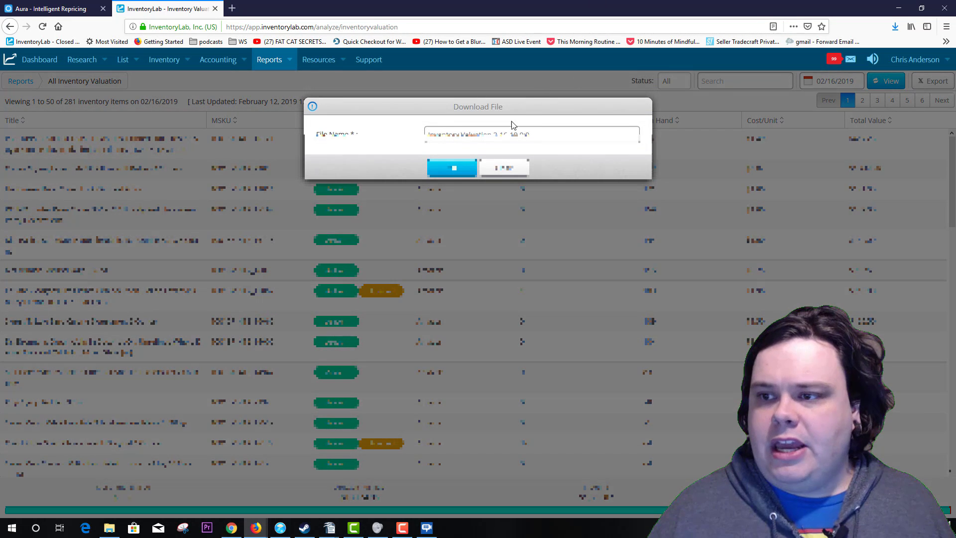
{"action": "left_click", "coordinate": [499, 170]}
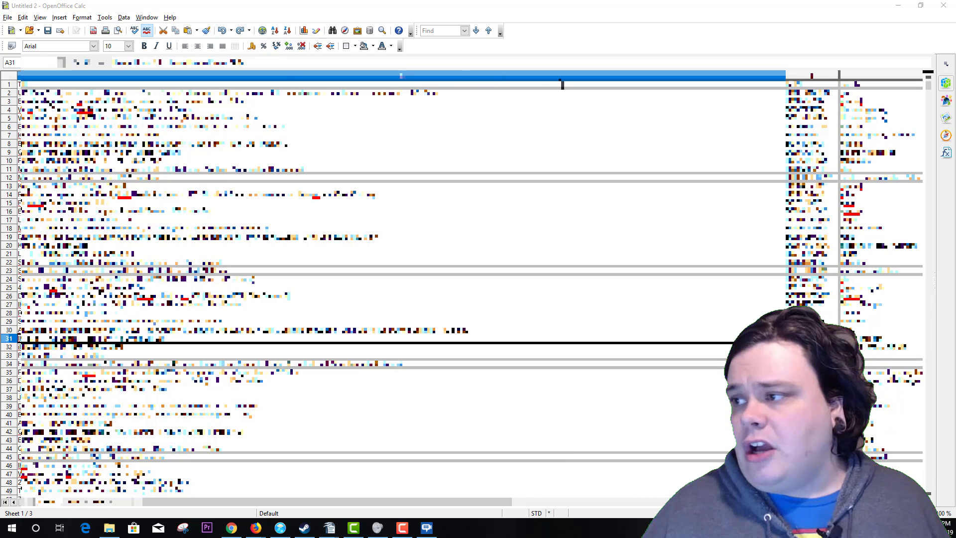
Delete the wide title column A from the inventory valuation spreadsheet in OpenOffice Calc.
{"action": "right_click", "coordinate": [559, 77]}
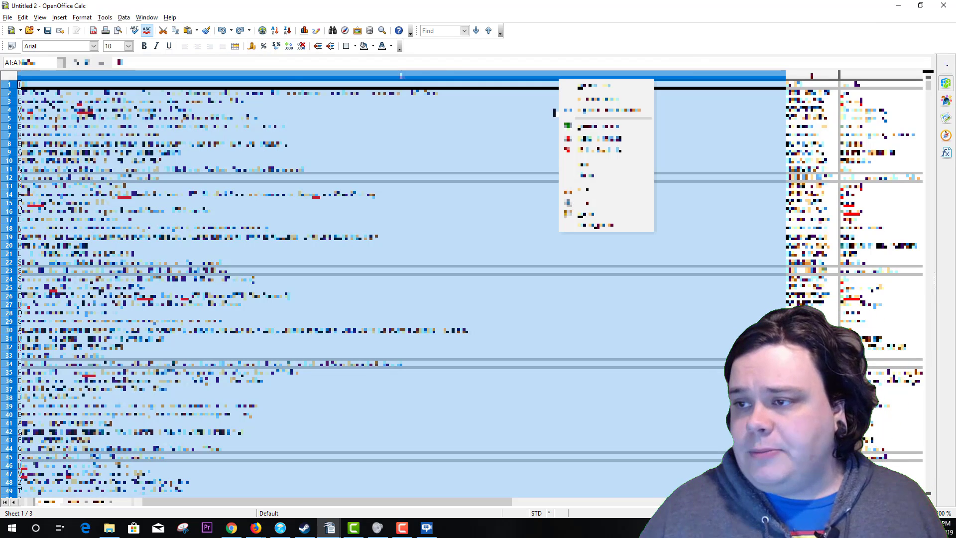
{"action": "left_click", "coordinate": [584, 141]}
{"action": "left_click", "coordinate": [82, 85]}
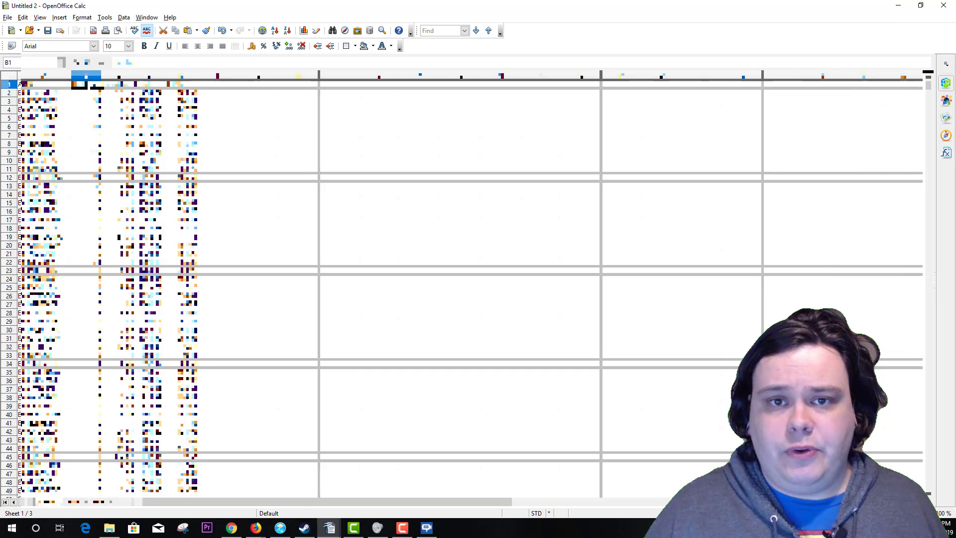
Delete columns D and E from the inventory valuation spreadsheet.
{"action": "left_click", "coordinate": [122, 77]}
{"action": "left_click", "coordinate": [146, 77]}
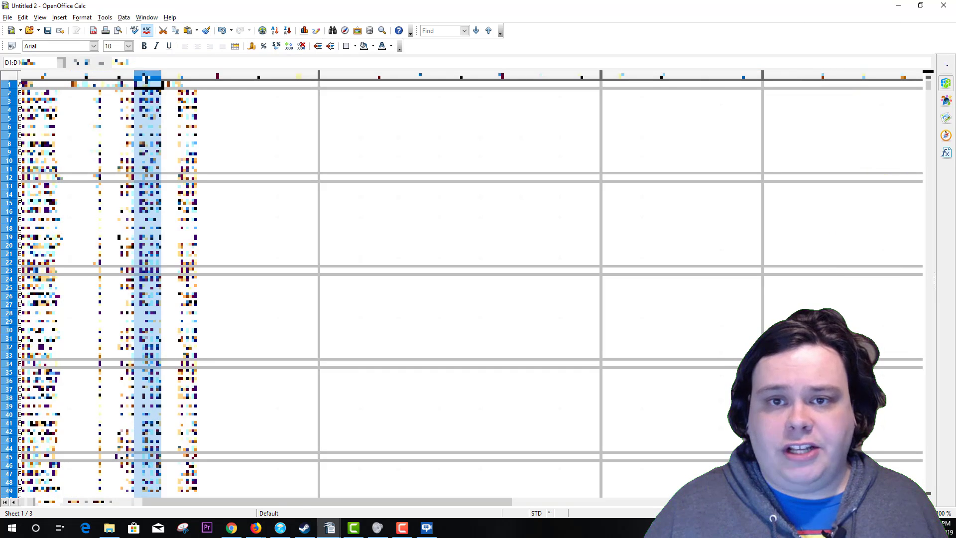
{"action": "left_click_drag", "start_coordinate": [145, 78], "coordinate": [180, 75]}
{"action": "right_click", "coordinate": [180, 76]}
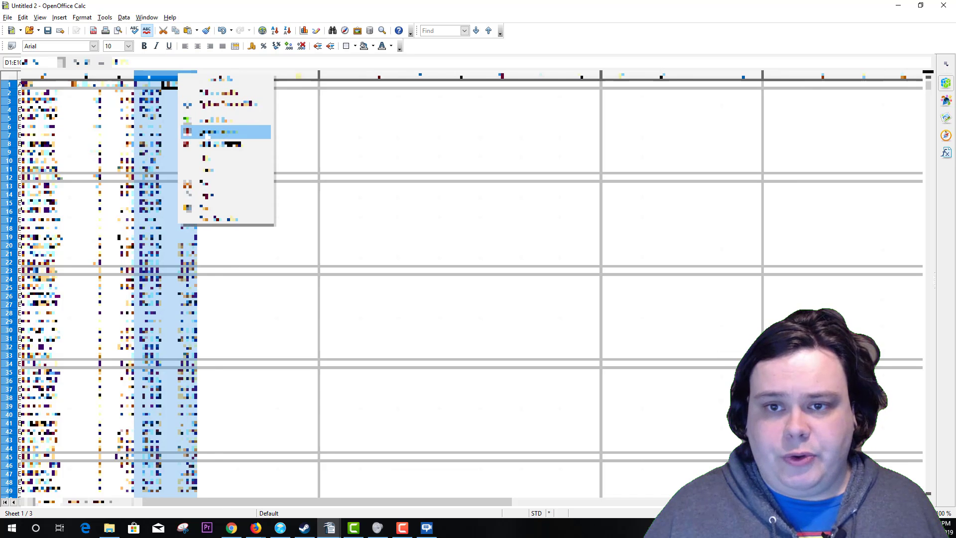
{"action": "left_click", "coordinate": [206, 132]}
{"action": "left_click", "coordinate": [208, 137]}
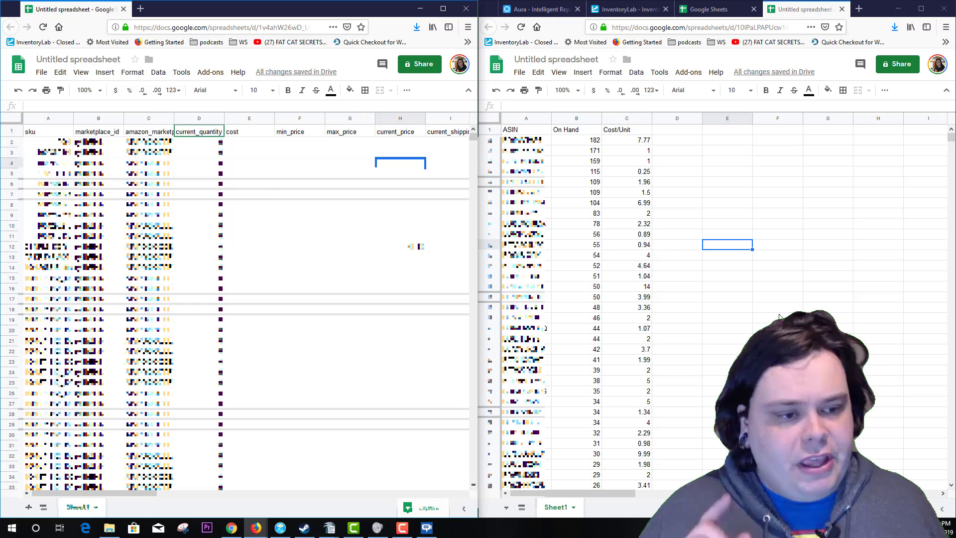
Add filters to the header row of the Google Sheets inventory sheet with ASIN, On Hand and Cost/Unit.
{"action": "left_click", "coordinate": [490, 130]}
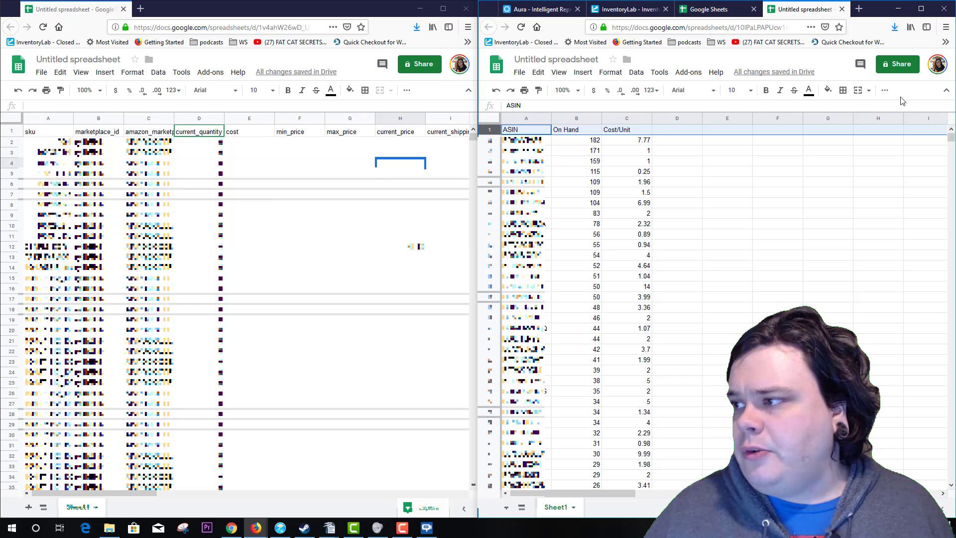
{"action": "left_click", "coordinate": [884, 91]}
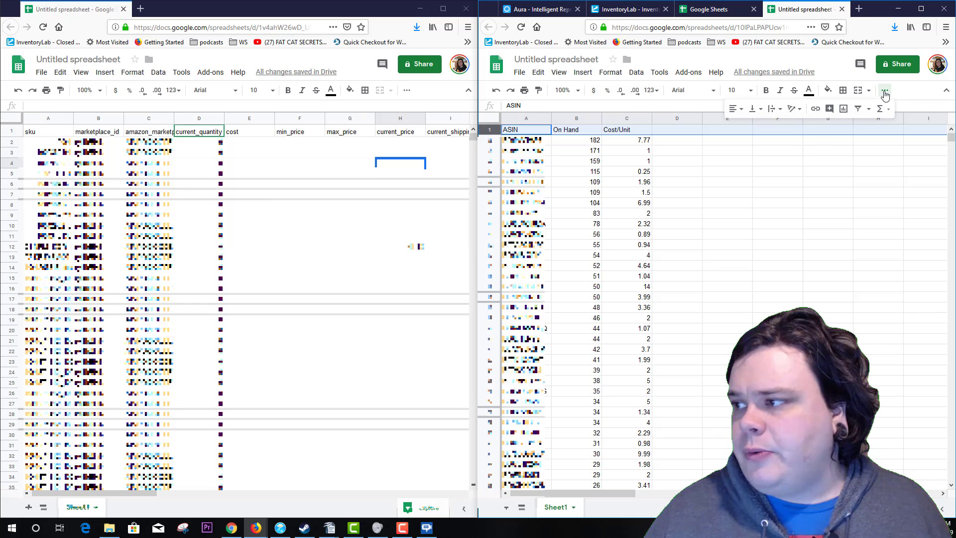
{"action": "left_click", "coordinate": [860, 114]}
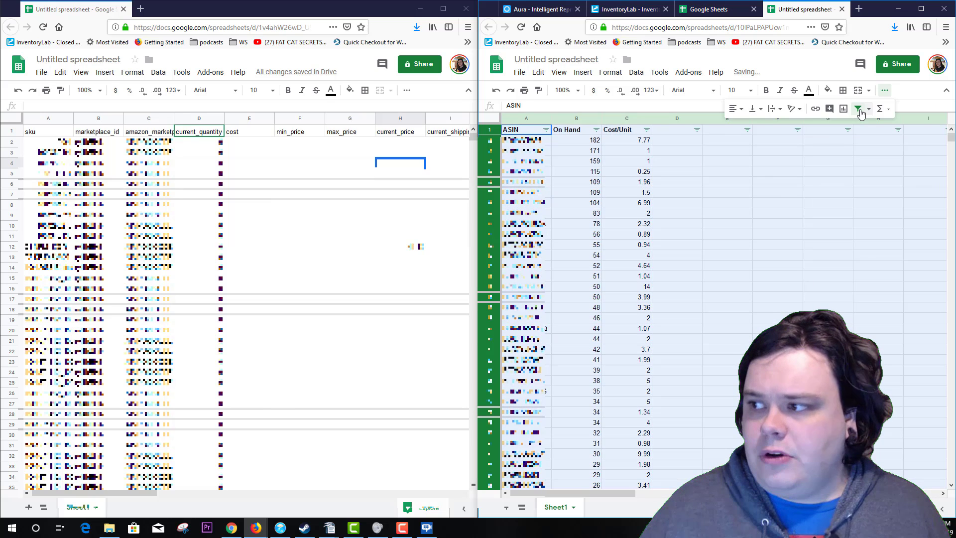
Sort the inventory sheet by Cost/Unit from Z to A.
{"action": "left_click", "coordinate": [821, 205]}
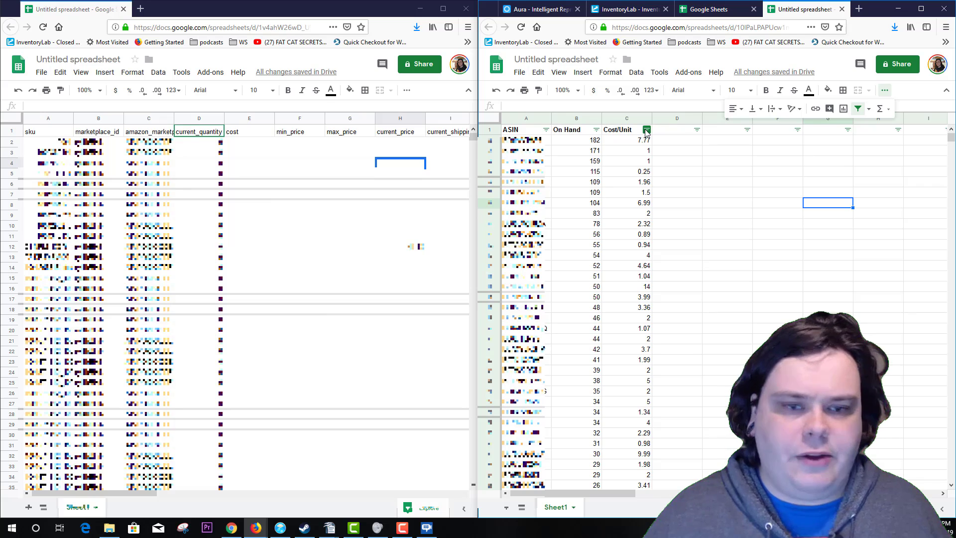
{"action": "left_click", "coordinate": [645, 131]}
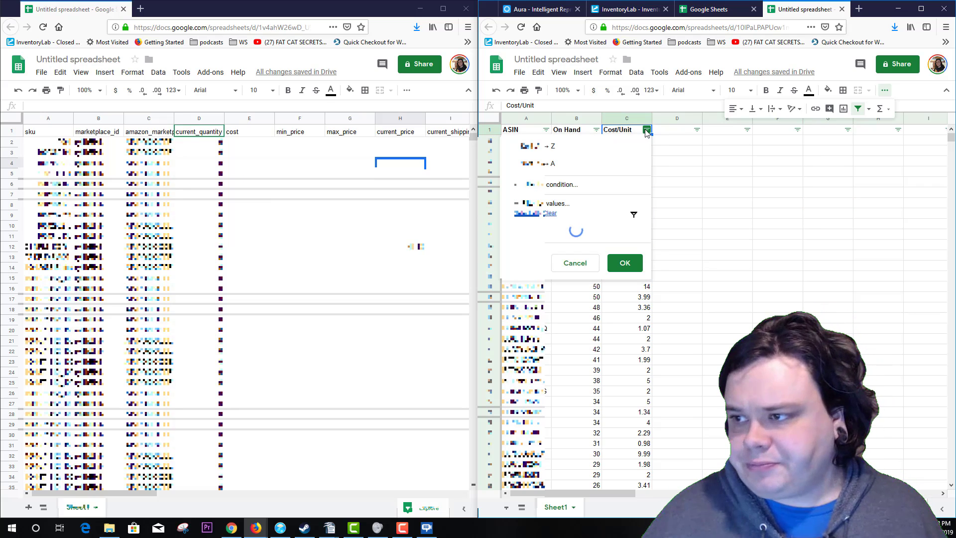
{"action": "left_click", "coordinate": [544, 167]}
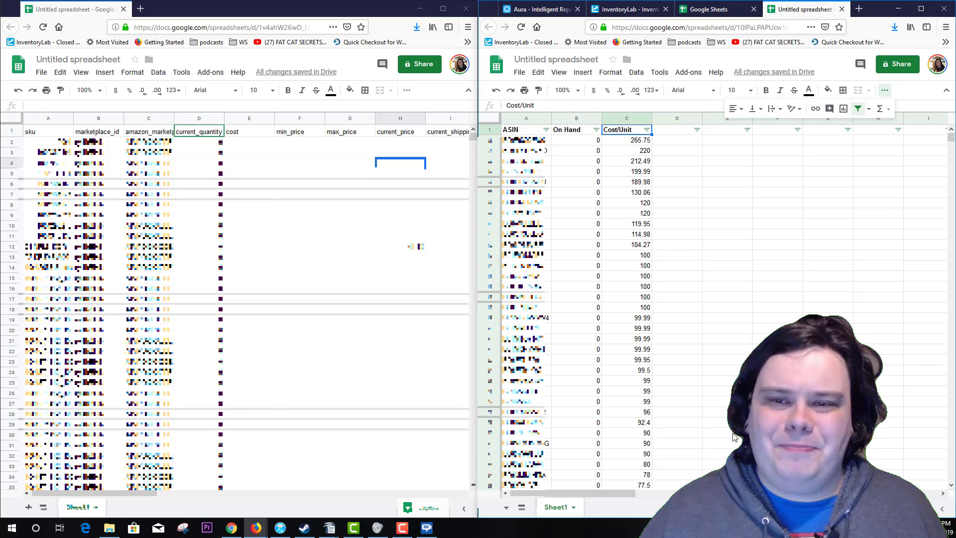
Add filters to the header row of the template sheet that starts with the sku column.
{"action": "left_click", "coordinate": [12, 134]}
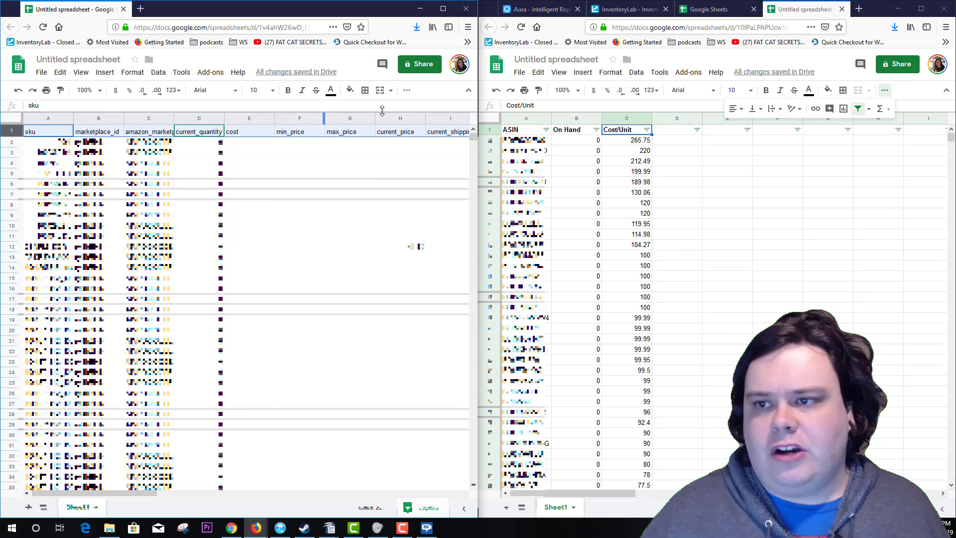
{"action": "left_click", "coordinate": [407, 90]}
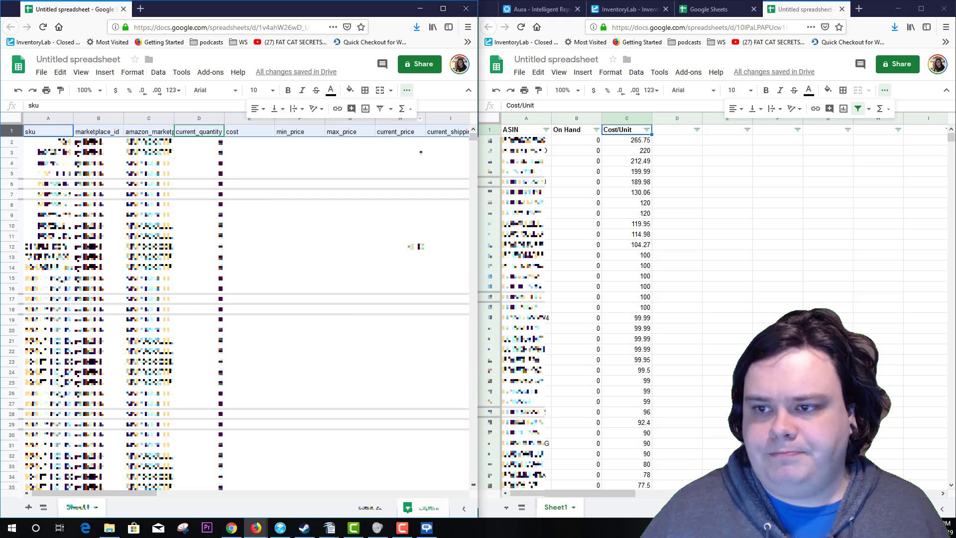
{"action": "left_click", "coordinate": [381, 109]}
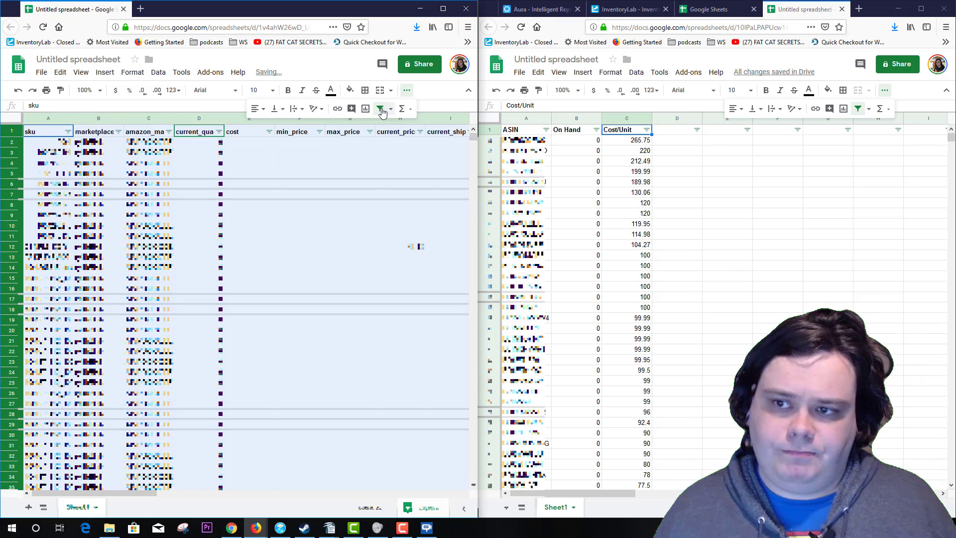
{"action": "left_click", "coordinate": [378, 185]}
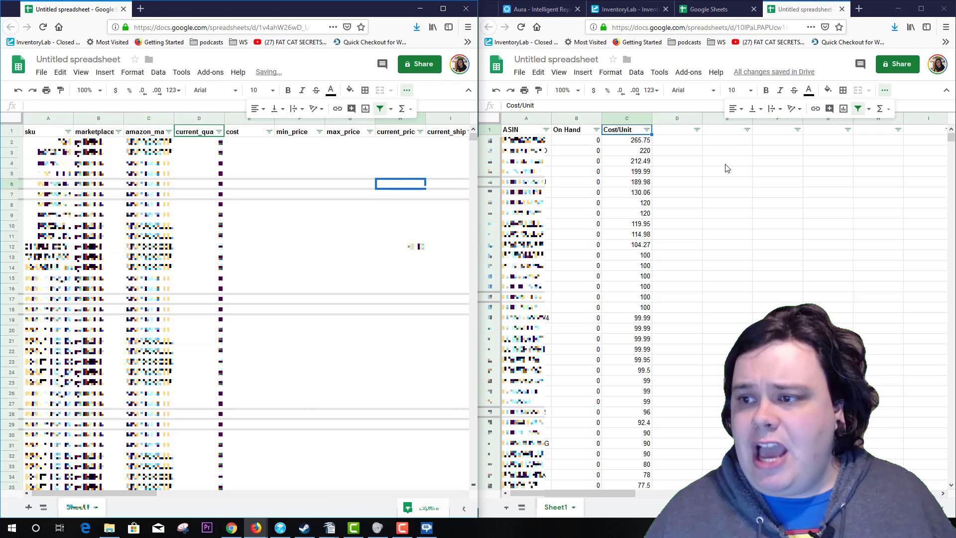
Sort the inventory sheet by On Hand from Z to A.
{"action": "left_click", "coordinate": [727, 160]}
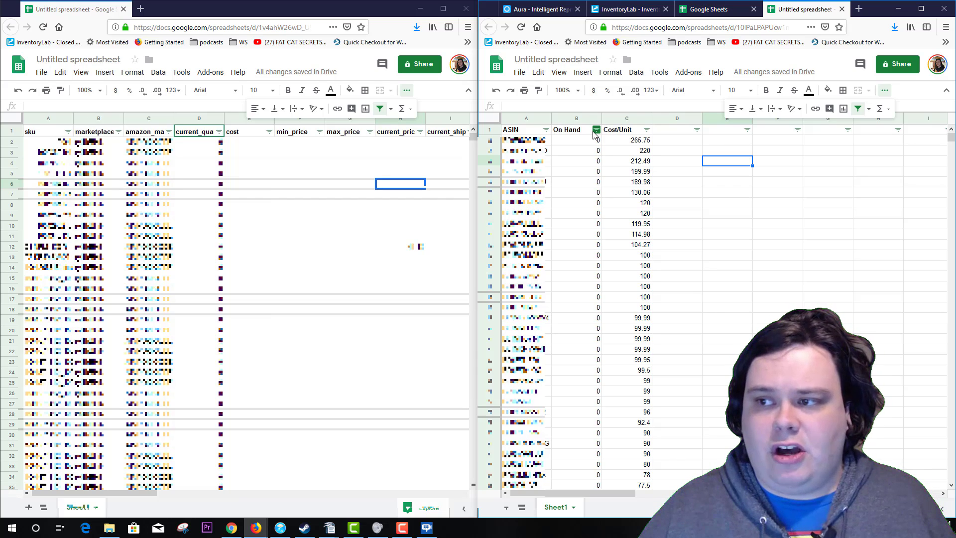
{"action": "left_click", "coordinate": [595, 130]}
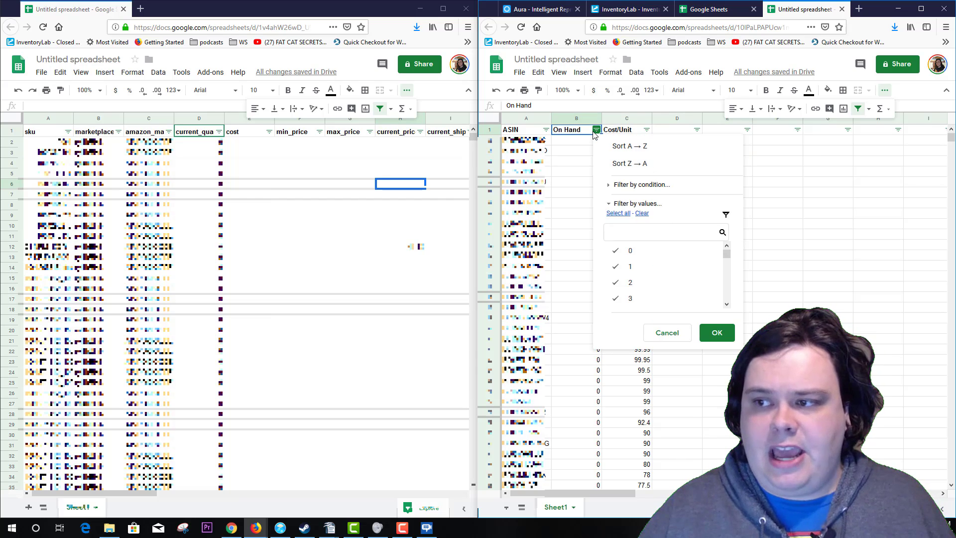
{"action": "left_click", "coordinate": [628, 167]}
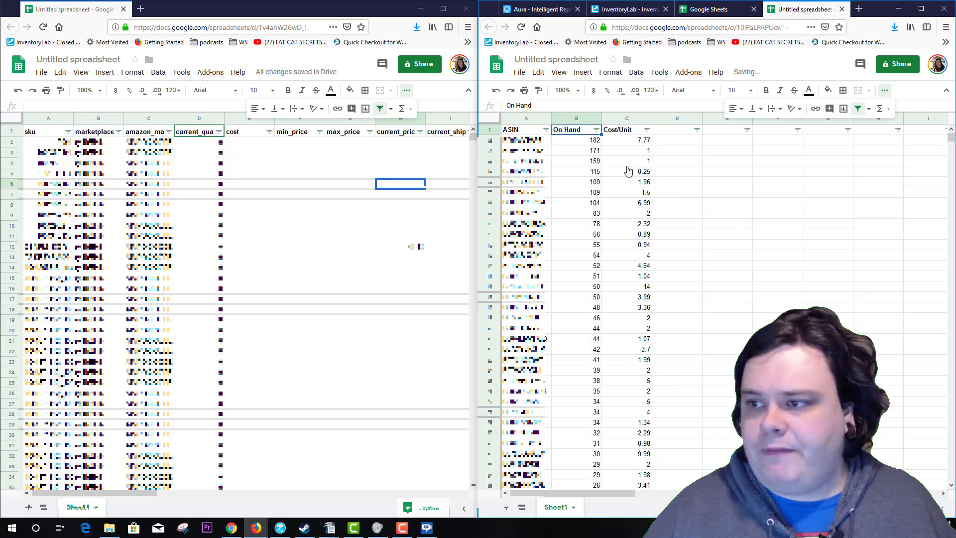
{"action": "left_click", "coordinate": [575, 142]}
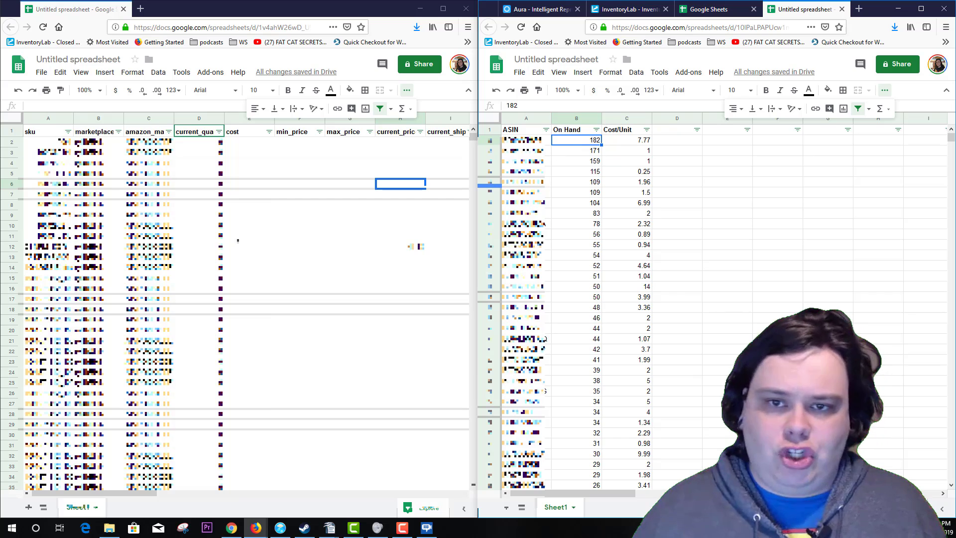
Sort the template sheet by current_quantity from Z to A.
{"action": "left_click", "coordinate": [219, 133]}
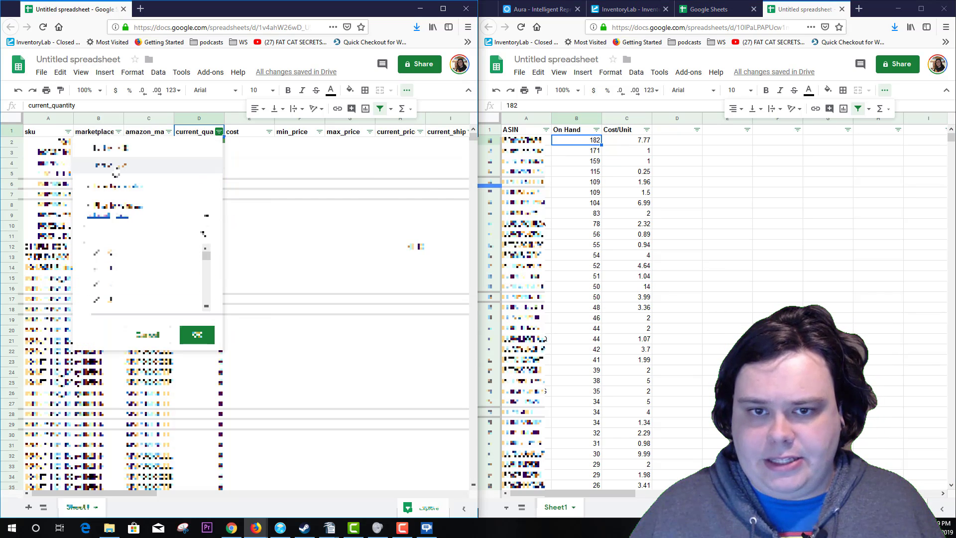
{"action": "left_click", "coordinate": [196, 333]}
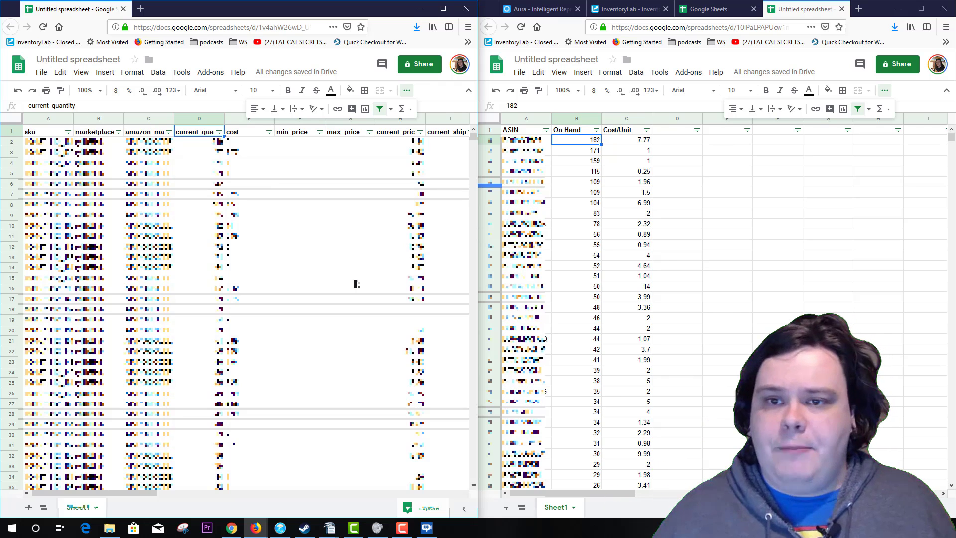
{"action": "left_click", "coordinate": [246, 142]}
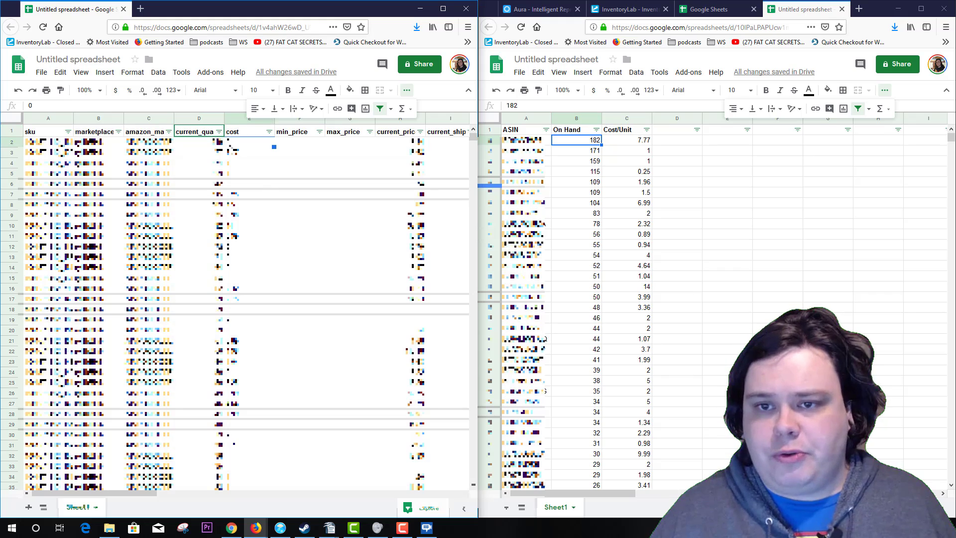
{"action": "left_click", "coordinate": [259, 185]}
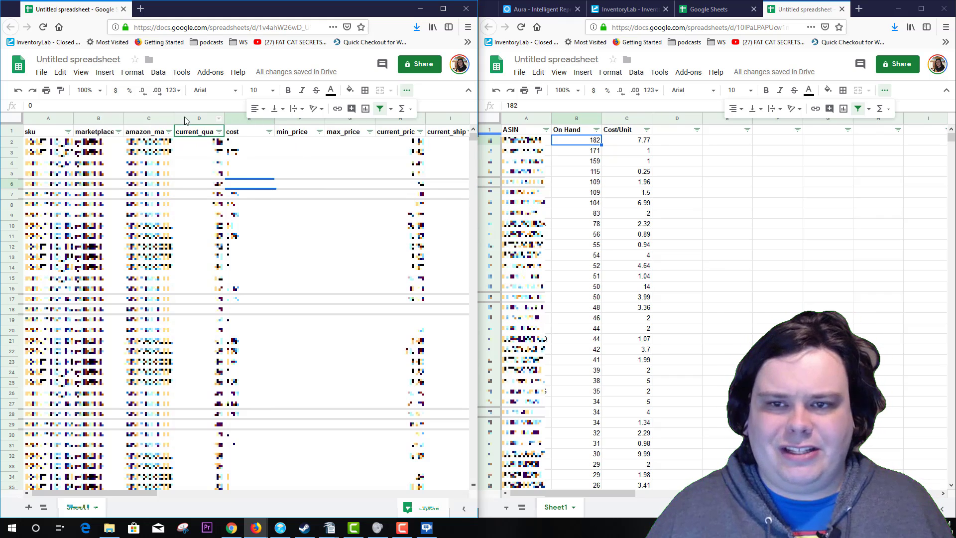
Resize the marketplace_id and amazon_marketplace_id columns of the template sheet to a width of 2 pixels.
{"action": "left_click", "coordinate": [406, 90]}
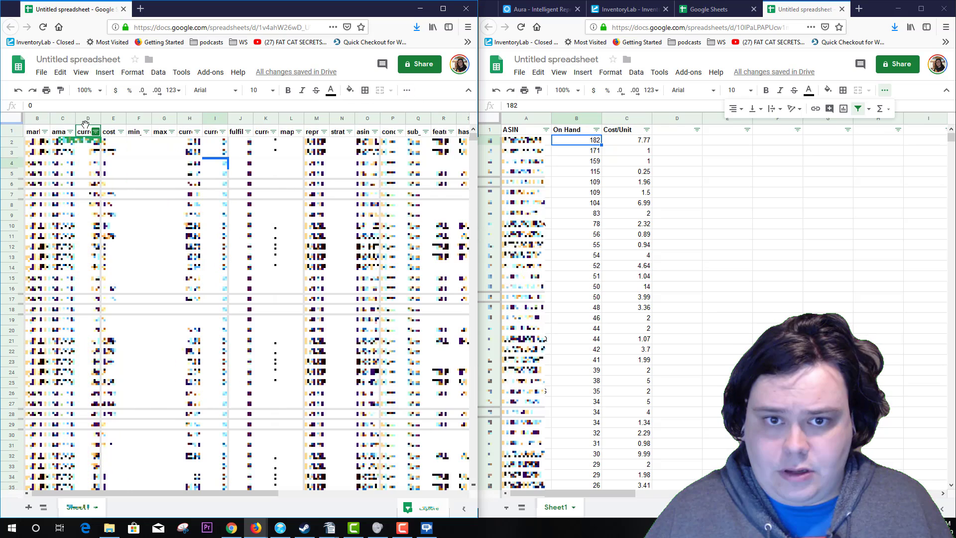
{"action": "left_click", "coordinate": [86, 120]}
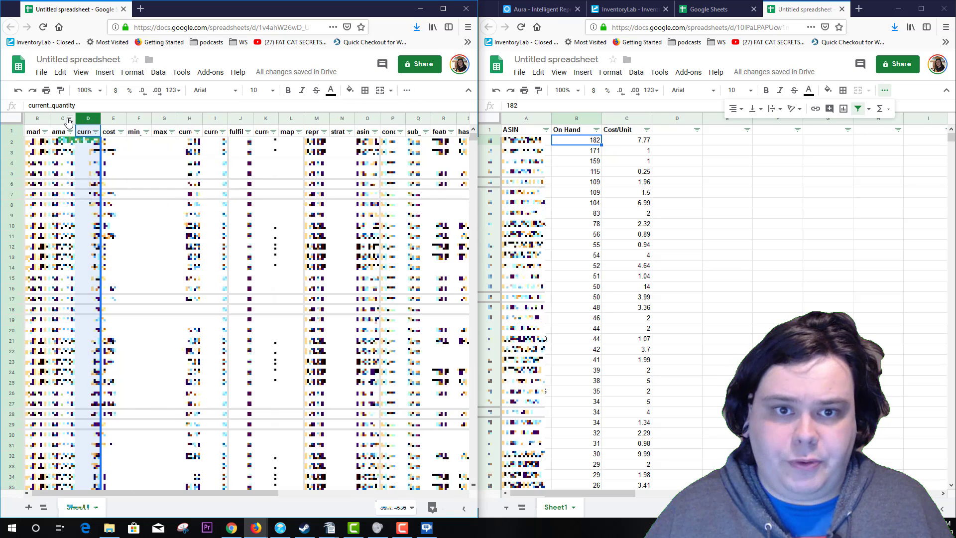
{"action": "left_click", "coordinate": [70, 120]}
{"action": "left_click", "coordinate": [58, 122]}
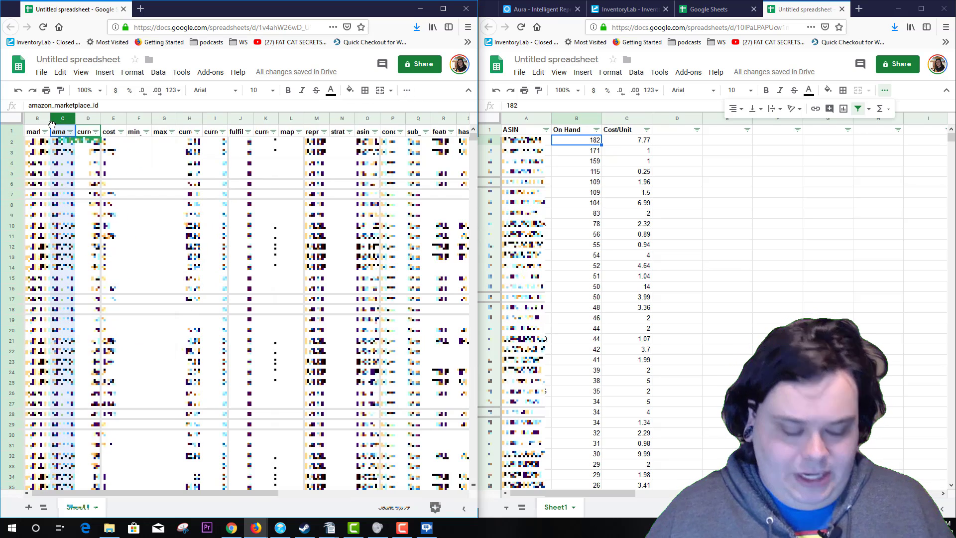
{"action": "left_click", "coordinate": [34, 118], "text": "shift"}
{"action": "right_click", "coordinate": [34, 118]}
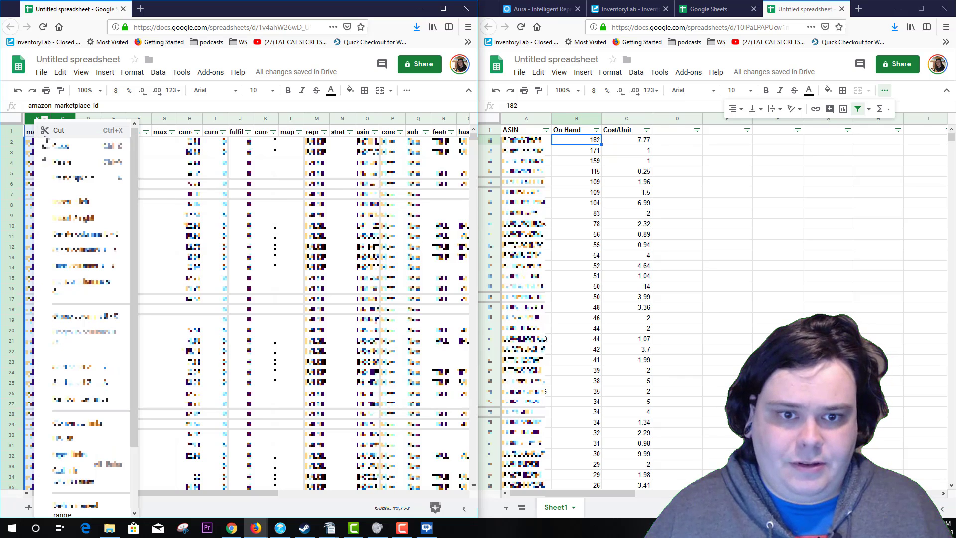
{"action": "left_click", "coordinate": [81, 284]}
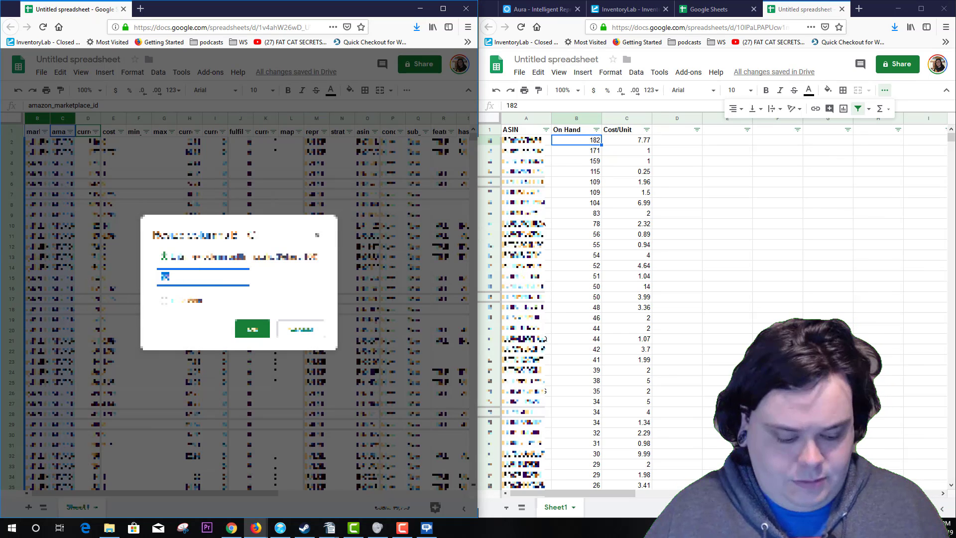
{"action": "type", "text": "2"}
{"action": "left_click", "coordinate": [250, 331]}
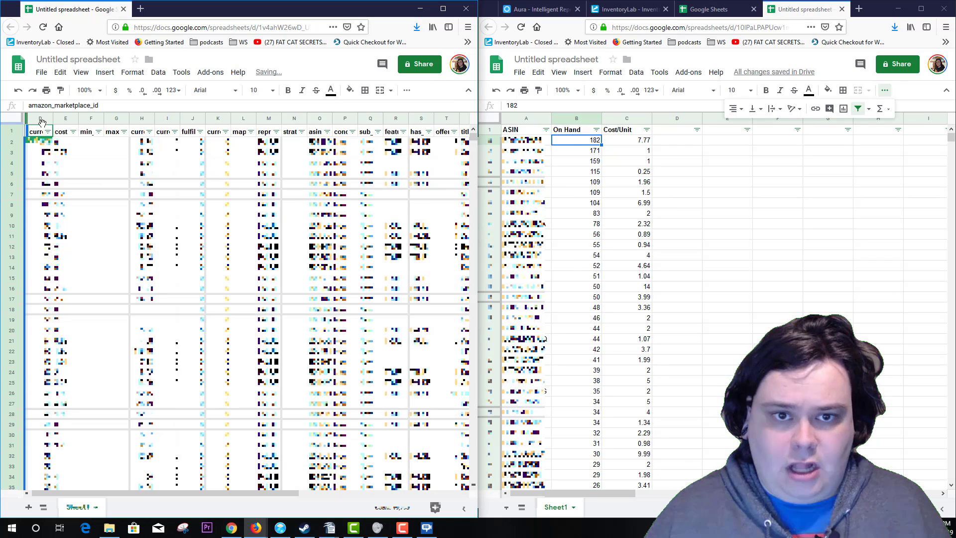
Resize the template sheet's columns F through N, starting at min_price, to a width of 2 pixels.
{"action": "left_click", "coordinate": [66, 119]}
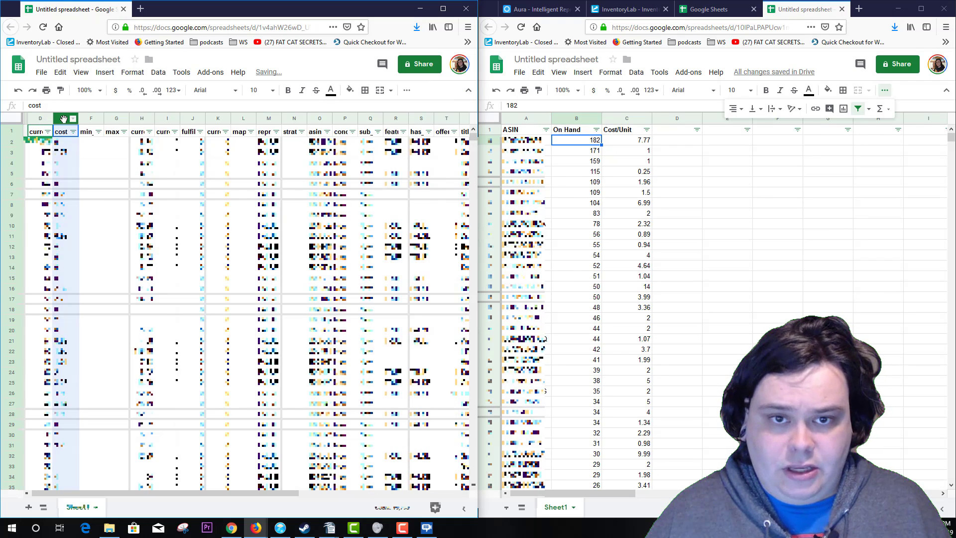
{"action": "left_click", "coordinate": [92, 119]}
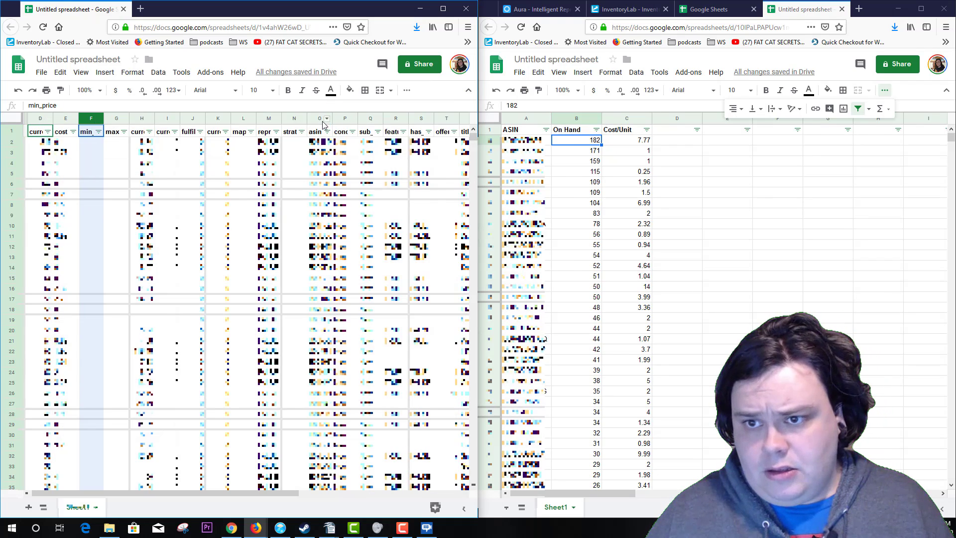
{"action": "left_click", "coordinate": [294, 120], "text": "shift"}
{"action": "right_click", "coordinate": [294, 122]}
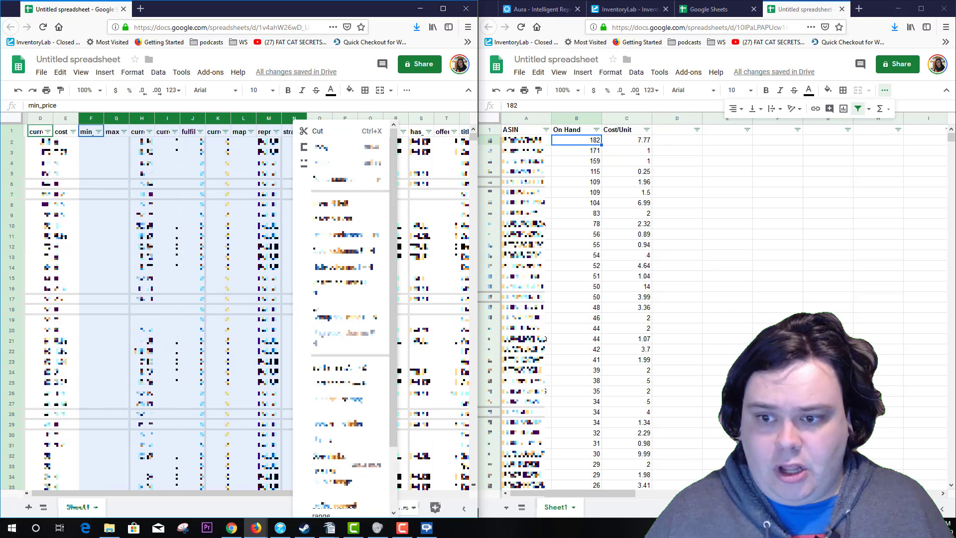
{"action": "left_click", "coordinate": [319, 287]}
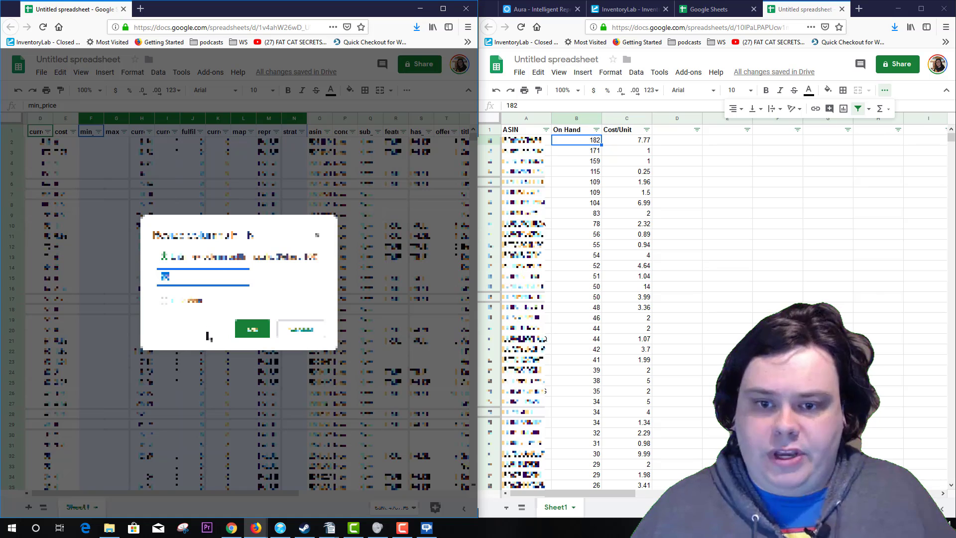
{"action": "type", "text": "2"}
{"action": "left_click", "coordinate": [252, 328]}
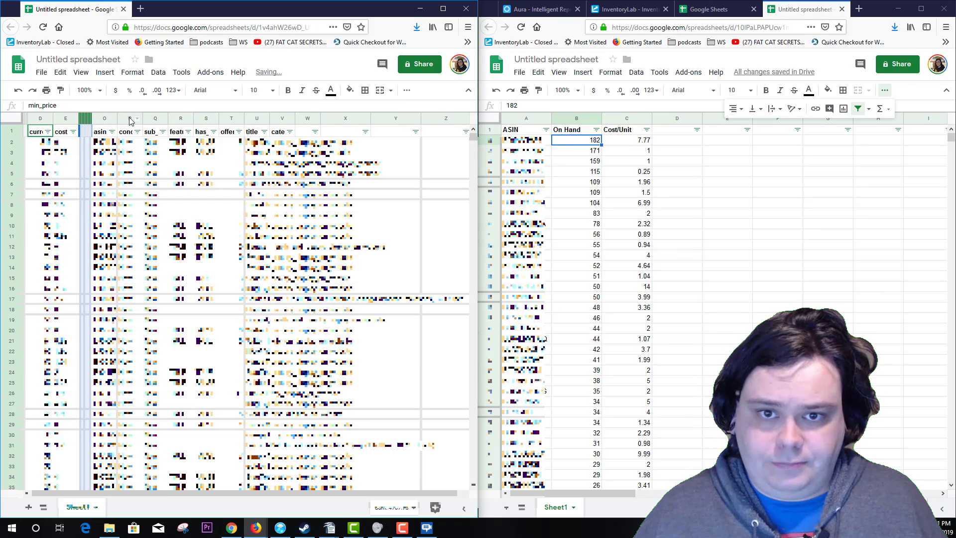
Resize the template sheet's columns P through X, starting at condition, to 2 pixels and widen the asin column.
{"action": "left_click", "coordinate": [130, 119]}
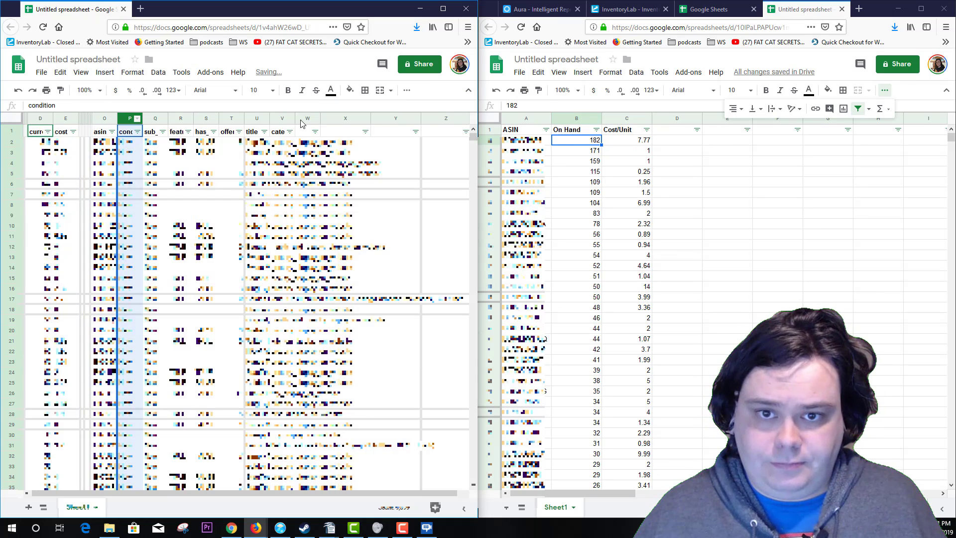
{"action": "left_click", "coordinate": [344, 119], "text": "shift"}
{"action": "left_click", "coordinate": [365, 118]}
{"action": "left_click", "coordinate": [367, 287]}
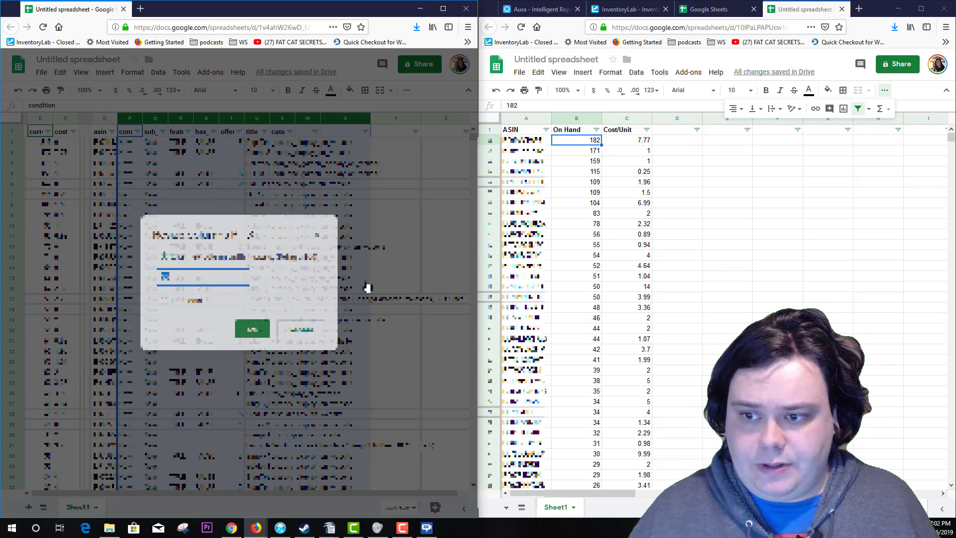
{"action": "type", "text": "2"}
{"action": "left_click", "coordinate": [237, 334]}
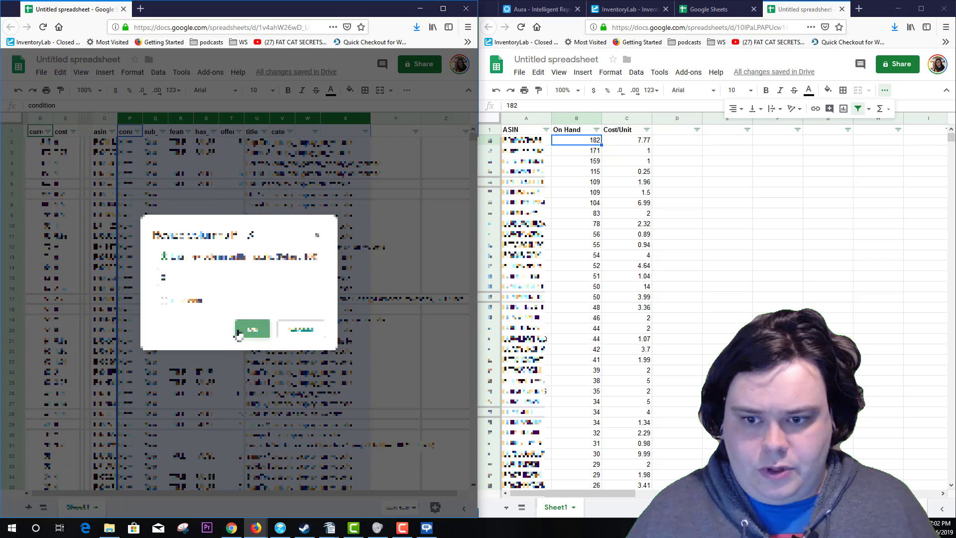
{"action": "left_click_drag", "start_coordinate": [181, 118], "coordinate": [173, 116]}
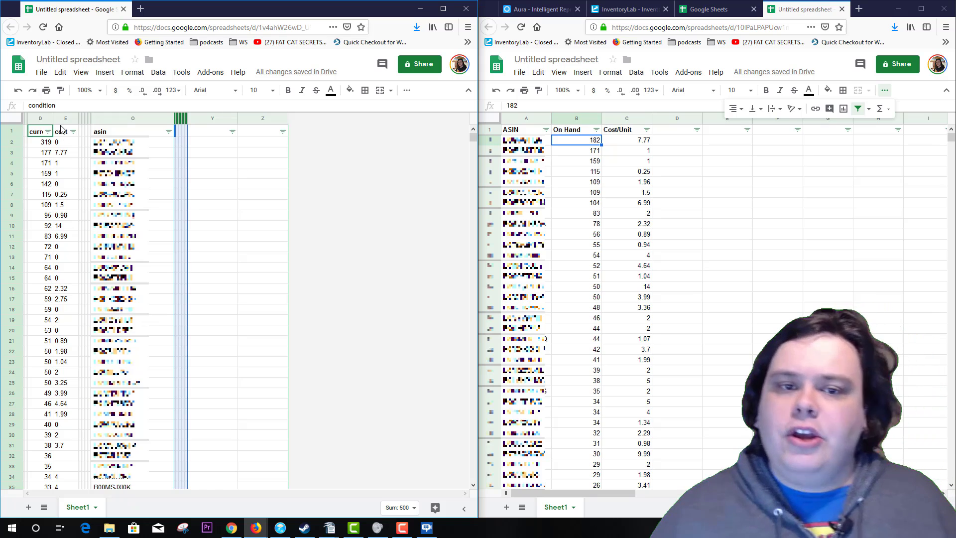
Search the inventory sheet for the ASIN from row 3 of the template and open that row's cost cell for editing.
{"action": "triple_click", "coordinate": [120, 153]}
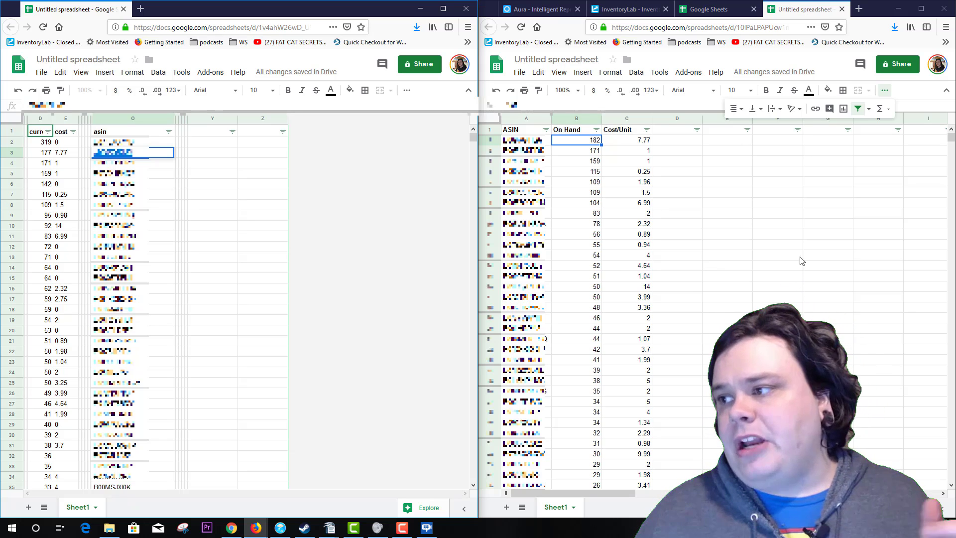
{"action": "left_click", "coordinate": [888, 97]}
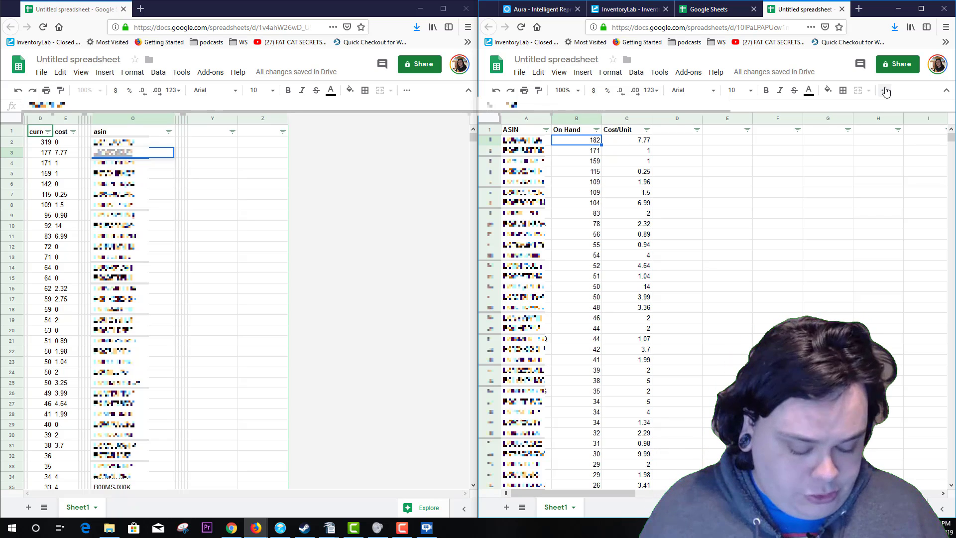
{"action": "key", "text": "ctrl+f"}
{"action": "key", "text": "ctrl+v"}
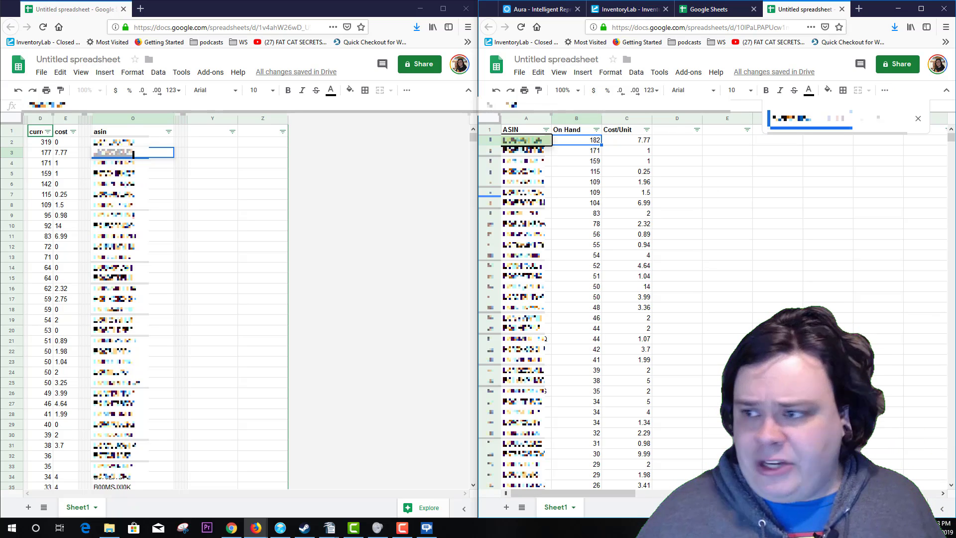
{"action": "double_click", "coordinate": [77, 154]}
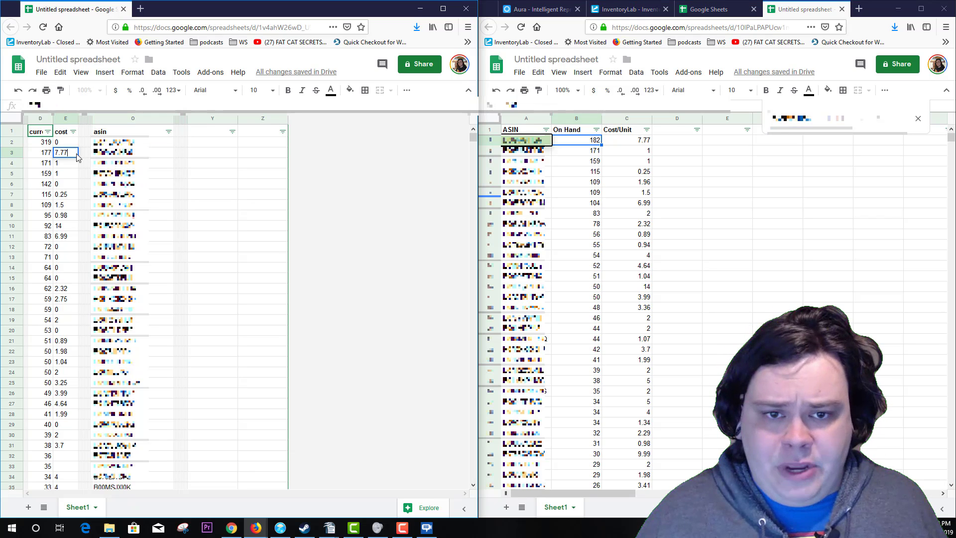
{"action": "double_click", "coordinate": [66, 152]}
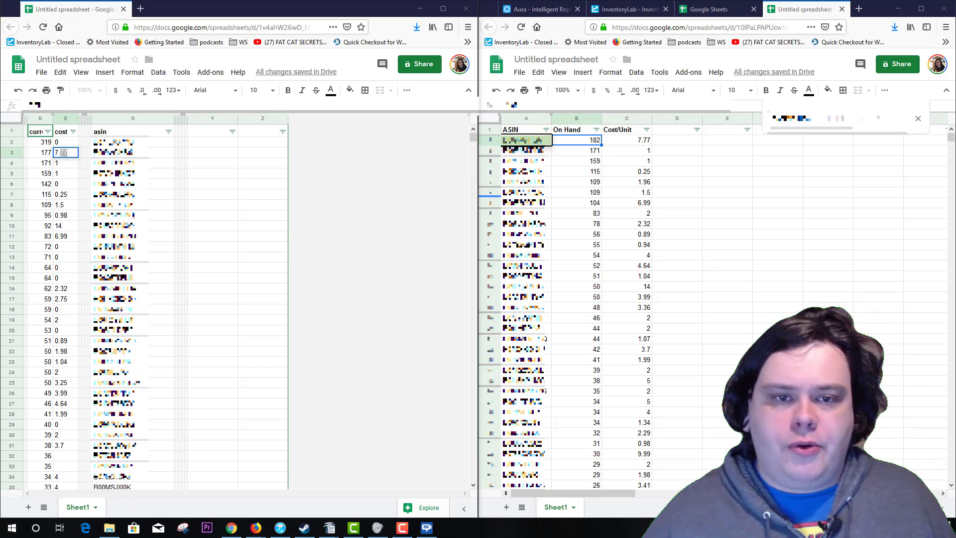
{"action": "left_click", "coordinate": [107, 167]}
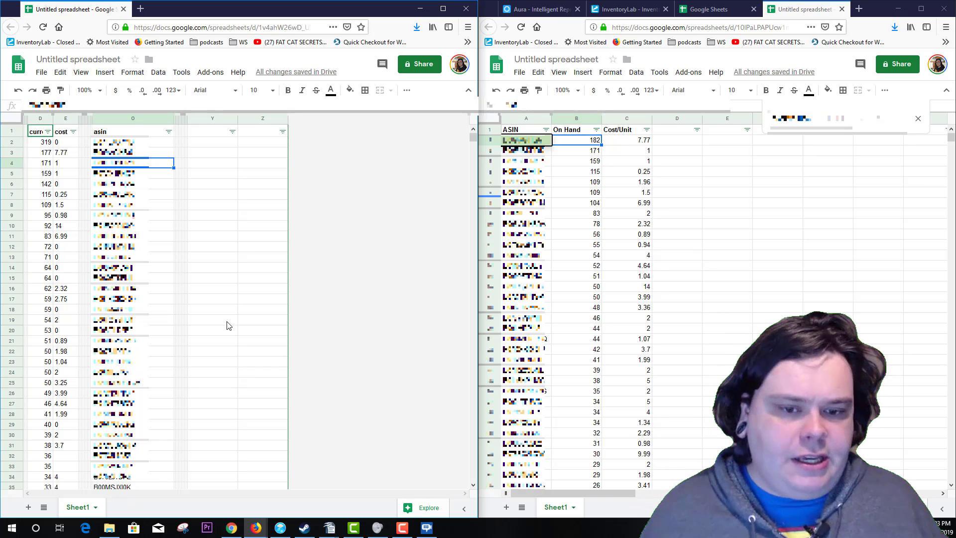
Look through the template sheet's quantity and cost columns down to the rows with the lowest quantities.
{"action": "scroll", "coordinate": [156, 348], "scroll_direction": "down", "scroll_amount": 7}
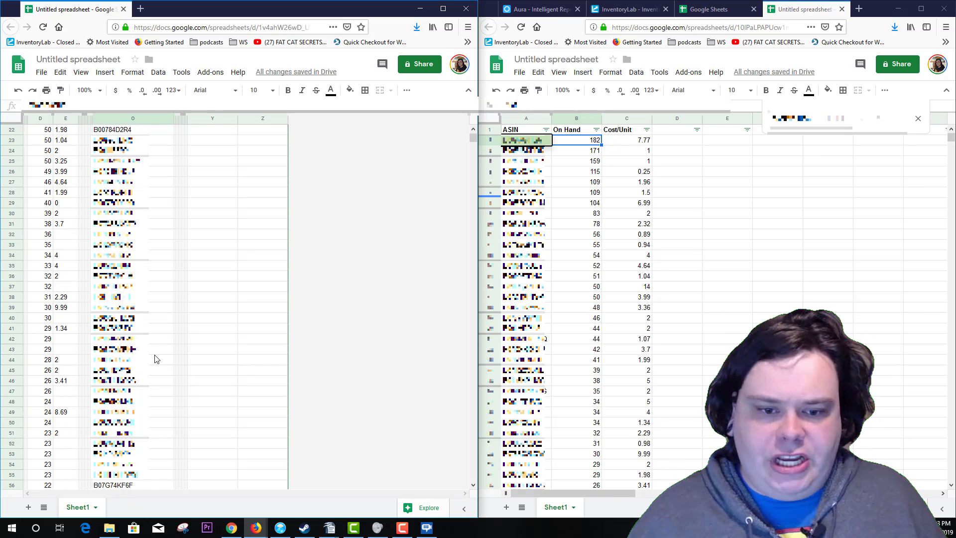
{"action": "scroll", "coordinate": [156, 359], "scroll_direction": "up", "scroll_amount": 7}
{"action": "scroll", "coordinate": [154, 363], "scroll_direction": "down", "scroll_amount": 12}
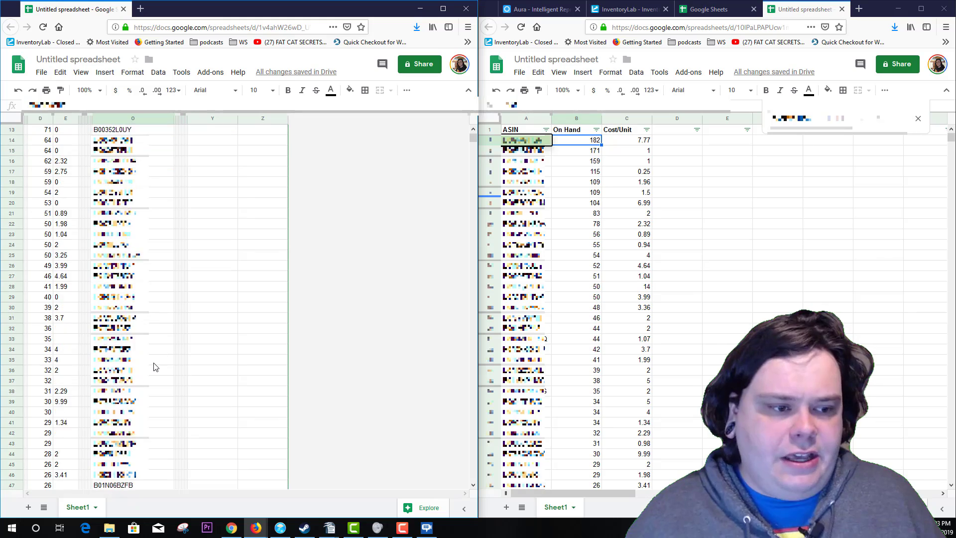
{"action": "scroll", "coordinate": [154, 368], "scroll_direction": "down", "scroll_amount": 7}
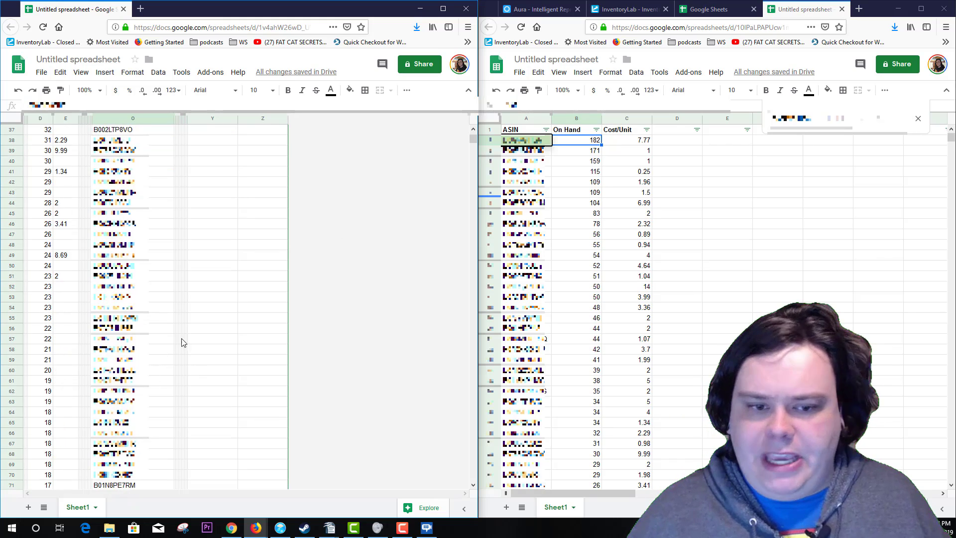
{"action": "scroll", "coordinate": [76, 363], "scroll_direction": "down", "scroll_amount": 20}
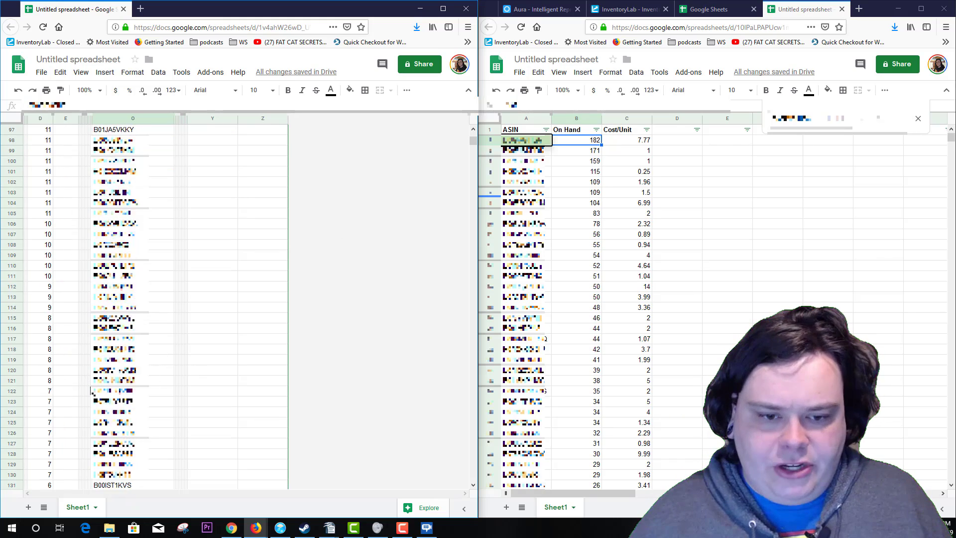
{"action": "scroll", "coordinate": [91, 432], "scroll_direction": "down", "scroll_amount": 15}
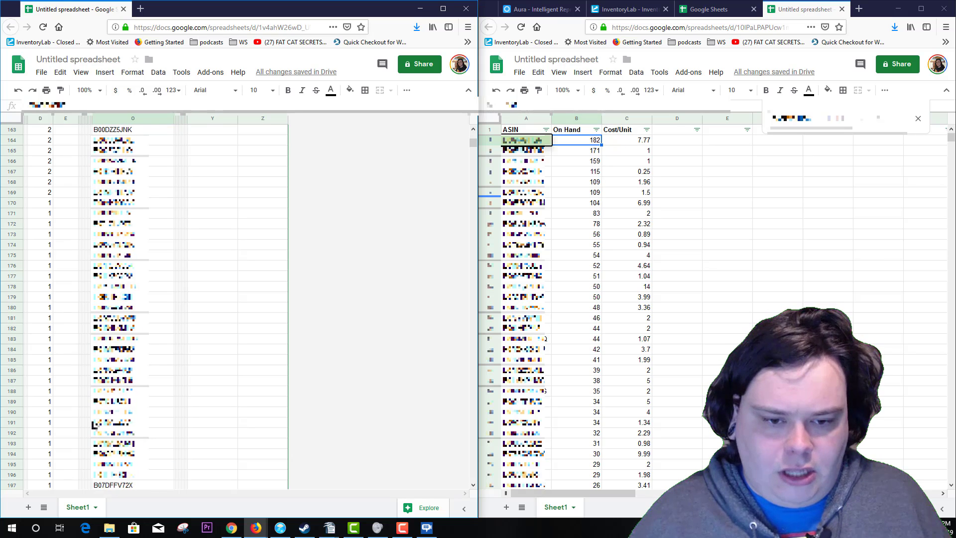
{"action": "scroll", "coordinate": [91, 432], "scroll_direction": "down", "scroll_amount": 2}
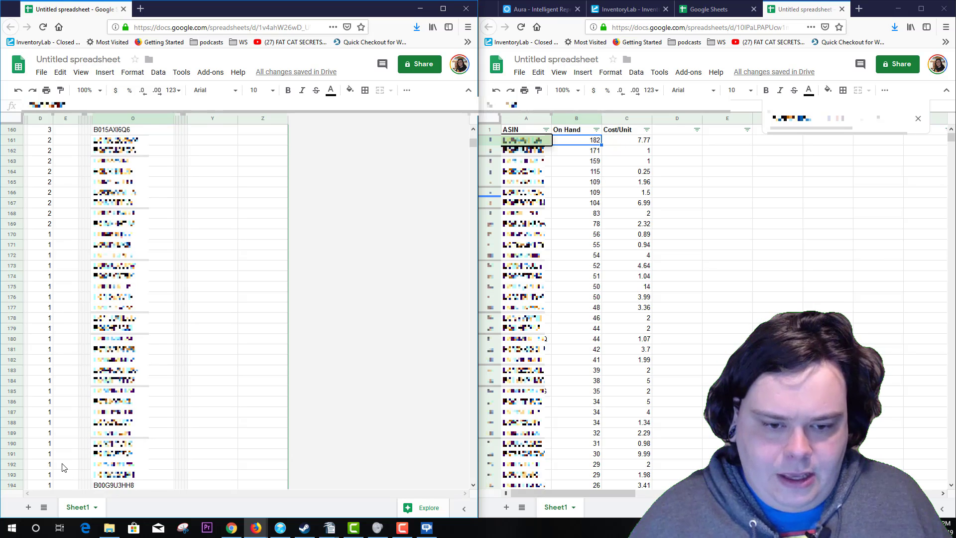